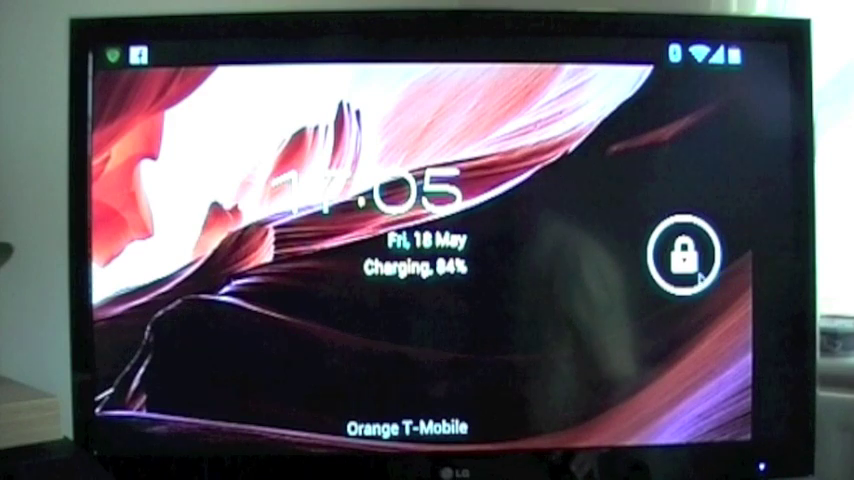
Unlock the phone and swipe to the home page with the clock widget and AROS icon
{"action": "left_click_drag", "start_coordinate": [684, 258], "coordinate": [684, 110]}
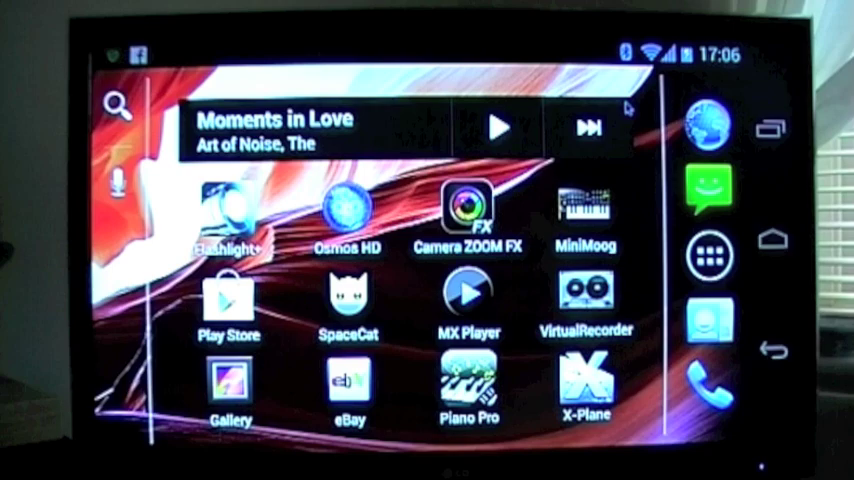
{"action": "mouse_move", "coordinate": [500, 280]}
{"action": "left_mouse_down"}
{"action": "mouse_move", "coordinate": [200, 280]}
{"action": "mouse_move", "coordinate": [500, 280]}
{"action": "left_mouse_up"}
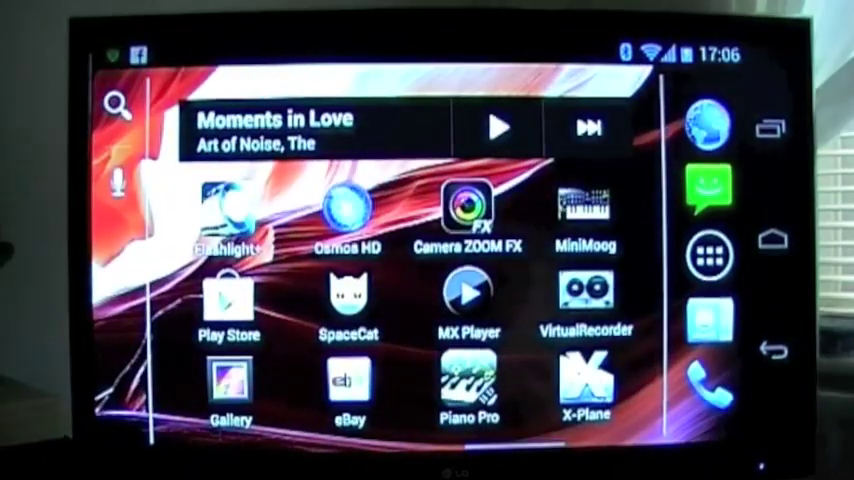
{"action": "left_click_drag", "start_coordinate": [200, 280], "coordinate": [500, 280]}
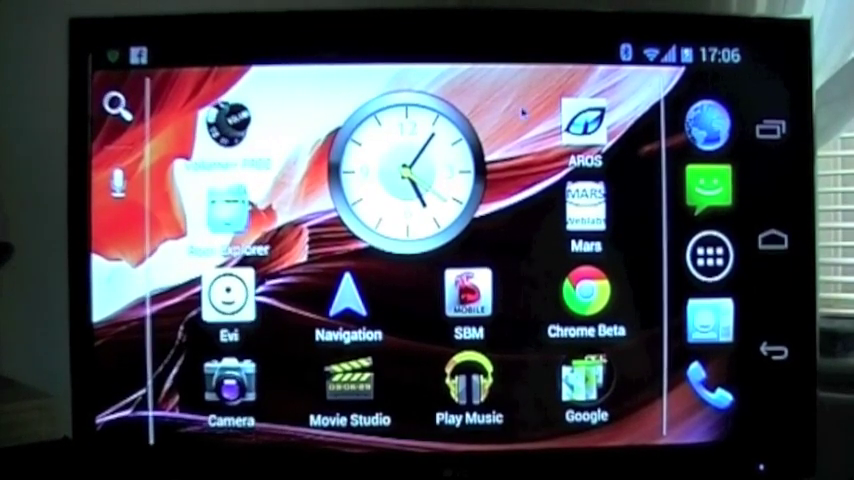
Launch AROS full-screen and right-click the screen title bar to reveal the Wanderer menus
{"action": "left_click", "coordinate": [586, 300]}
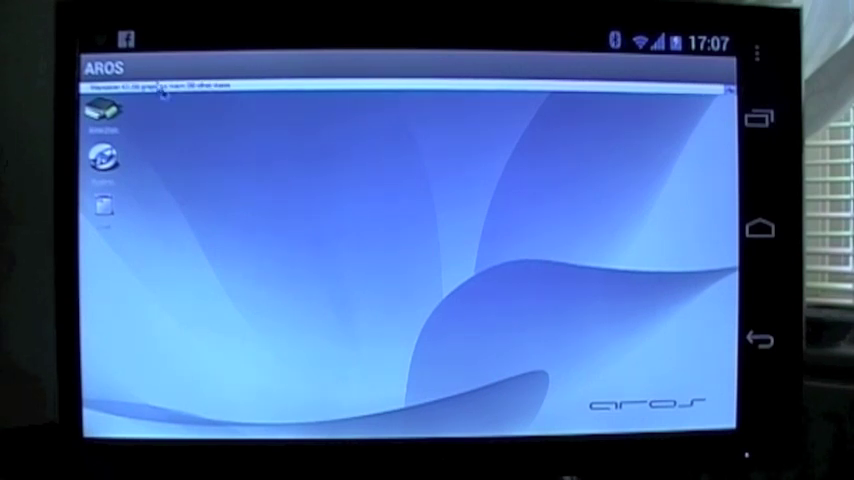
{"action": "right_click", "coordinate": [163, 92]}
Open the System disk and its Prefs drawer, moving the Prefs window to the right
{"action": "double_click", "coordinate": [103, 110]}
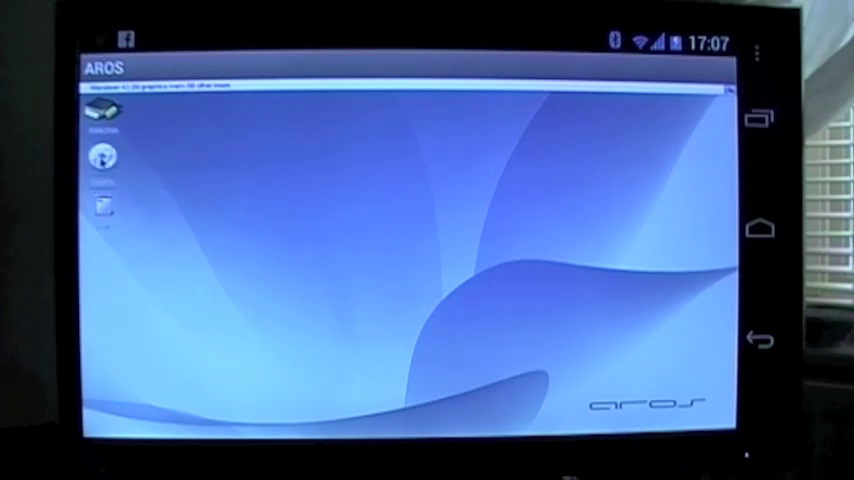
{"action": "left_click_drag", "start_coordinate": [266, 110], "coordinate": [296, 110]}
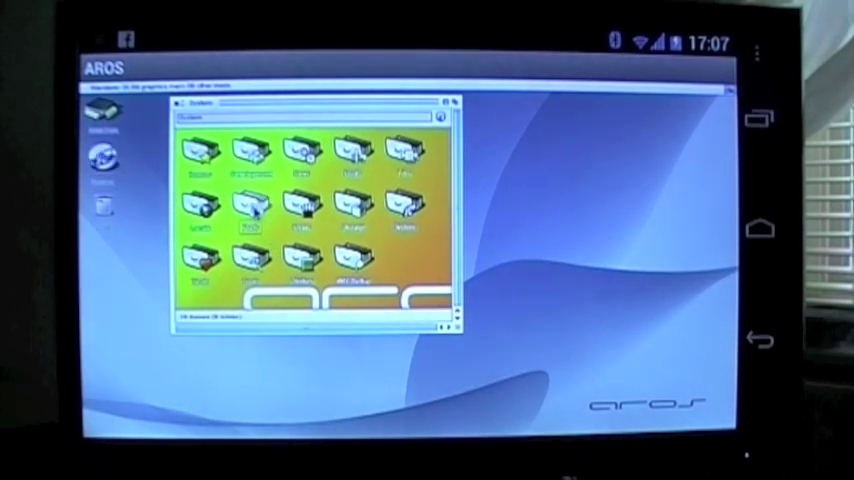
{"action": "double_click", "coordinate": [252, 152]}
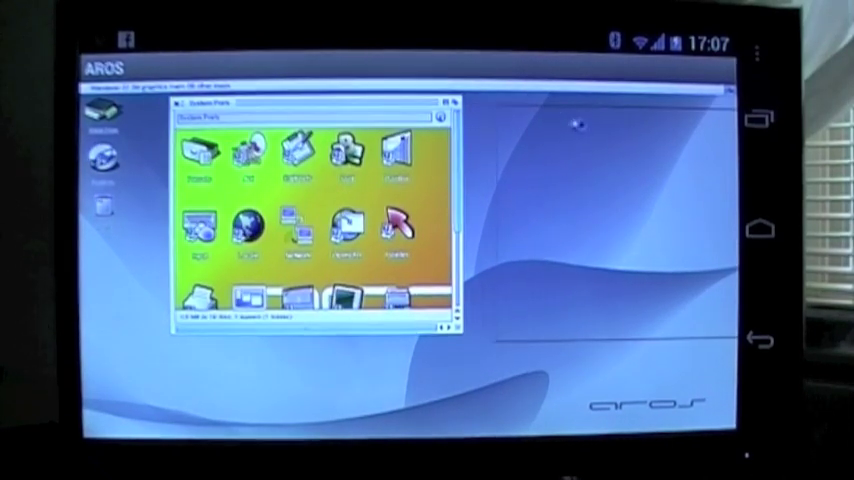
{"action": "left_click_drag", "start_coordinate": [250, 103], "coordinate": [523, 116]}
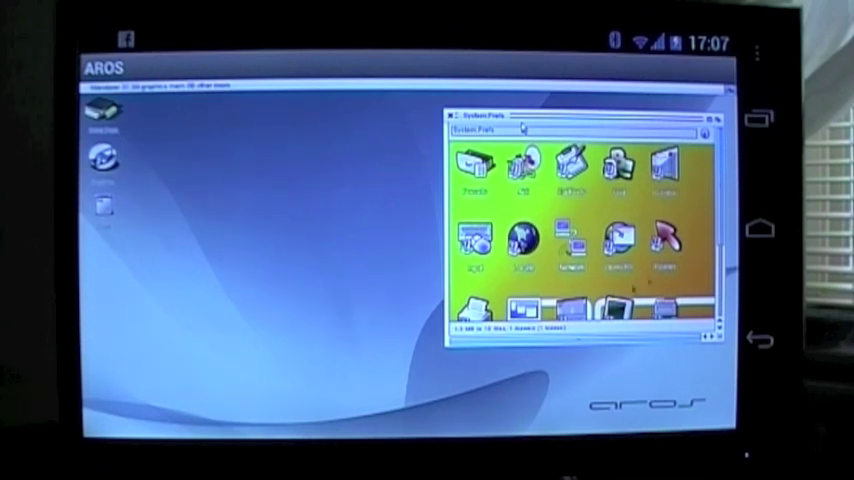
{"action": "scroll", "coordinate": [600, 240], "scroll_direction": "down", "scroll_amount": 3}
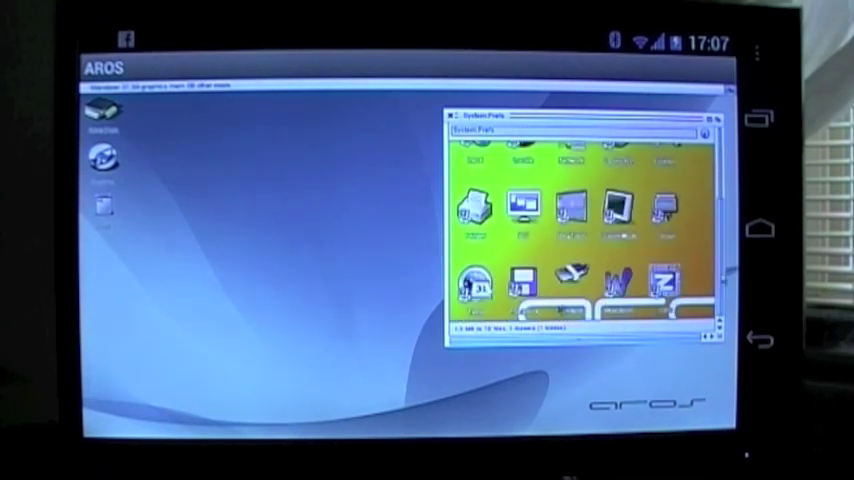
Browse Zune preference categories including key bindings, then open Locale Preferences
{"action": "left_click", "coordinate": [663, 283]}
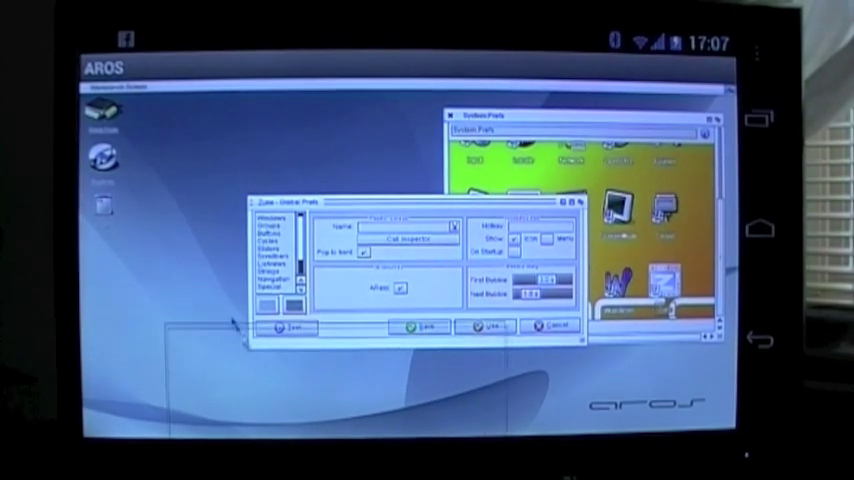
{"action": "left_click_drag", "start_coordinate": [250, 362], "coordinate": [160, 325]}
{"action": "left_click", "coordinate": [160, 325]}
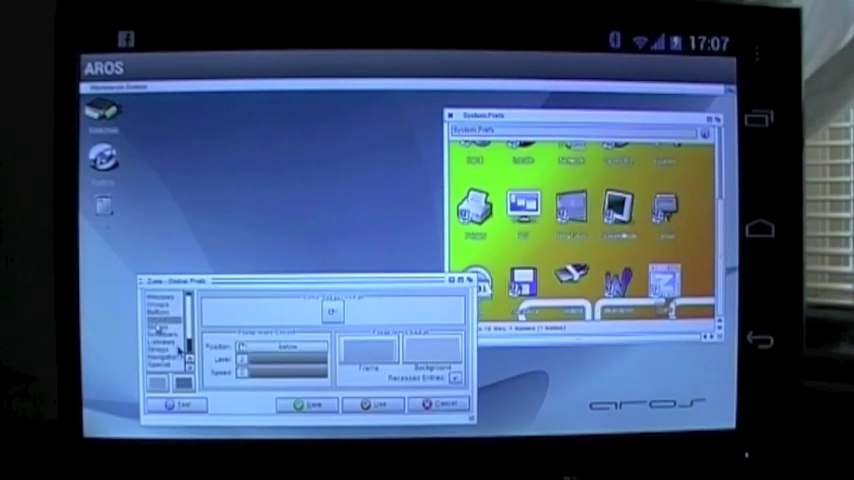
{"action": "left_click", "coordinate": [170, 368]}
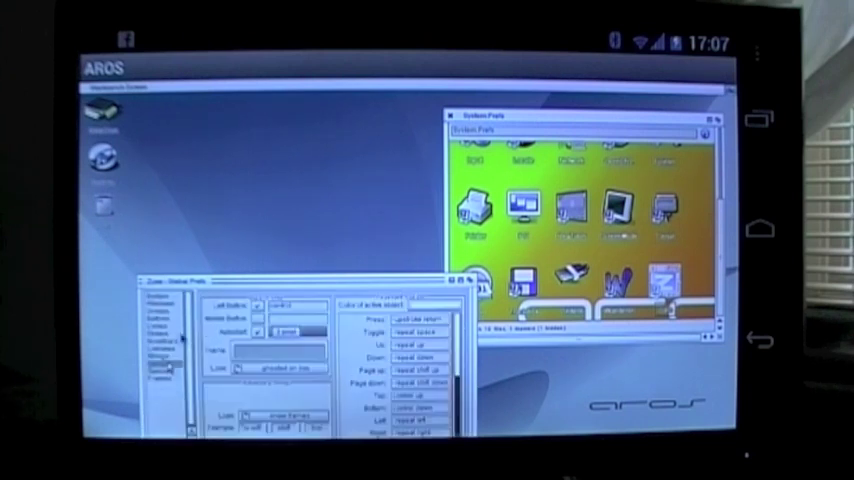
{"action": "left_click_drag", "start_coordinate": [275, 285], "coordinate": [275, 232]}
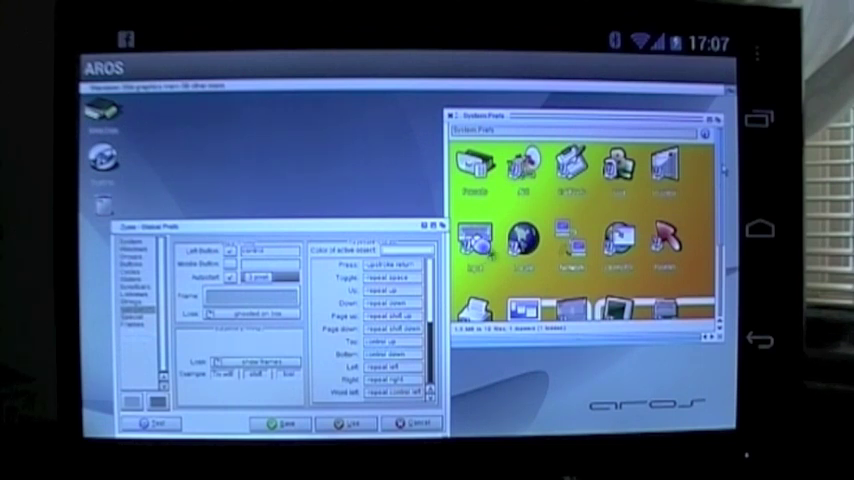
{"action": "left_click", "coordinate": [523, 238]}
{"action": "double_click", "coordinate": [523, 238]}
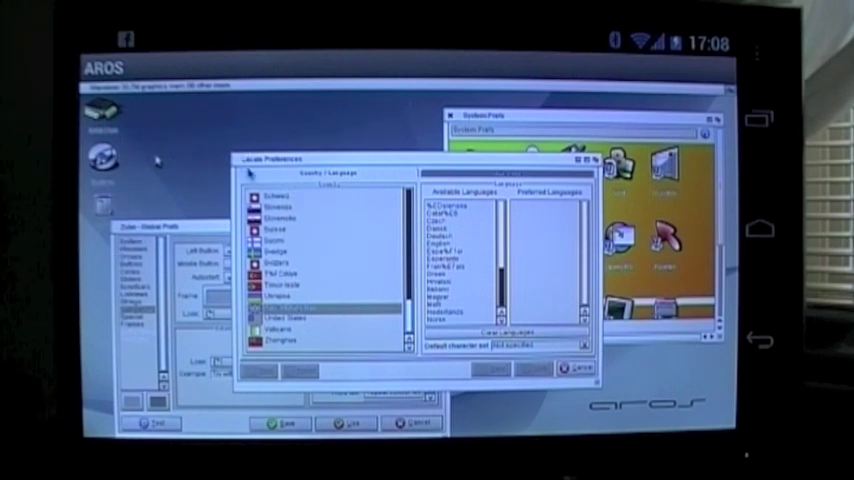
Close the Locale and Zune windows, then open and cancel Network preferences
{"action": "left_click", "coordinate": [578, 369]}
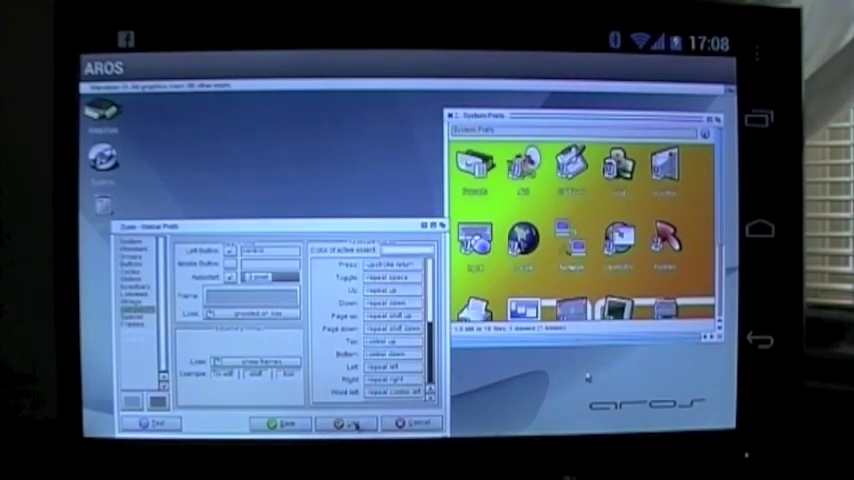
{"action": "left_click", "coordinate": [410, 423]}
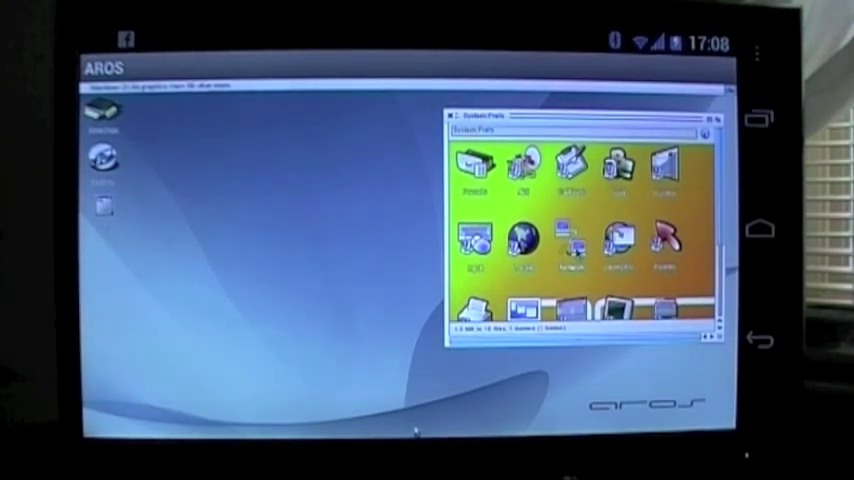
{"action": "double_click", "coordinate": [571, 240]}
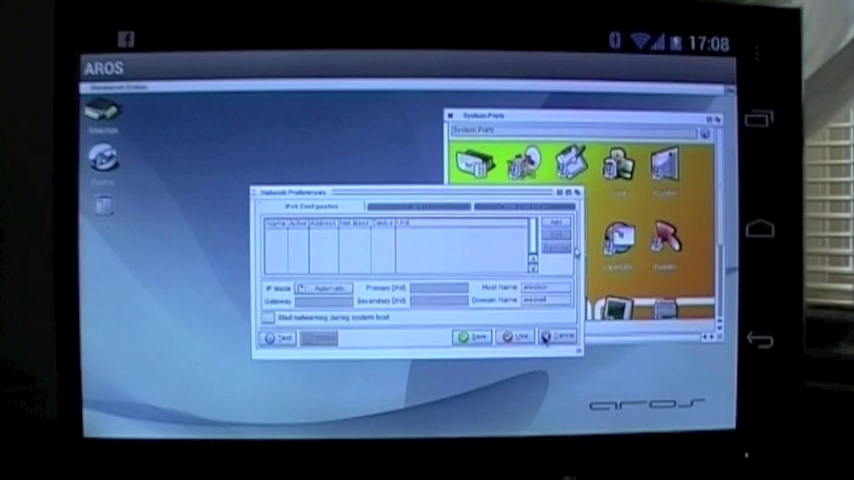
{"action": "left_click", "coordinate": [555, 337]}
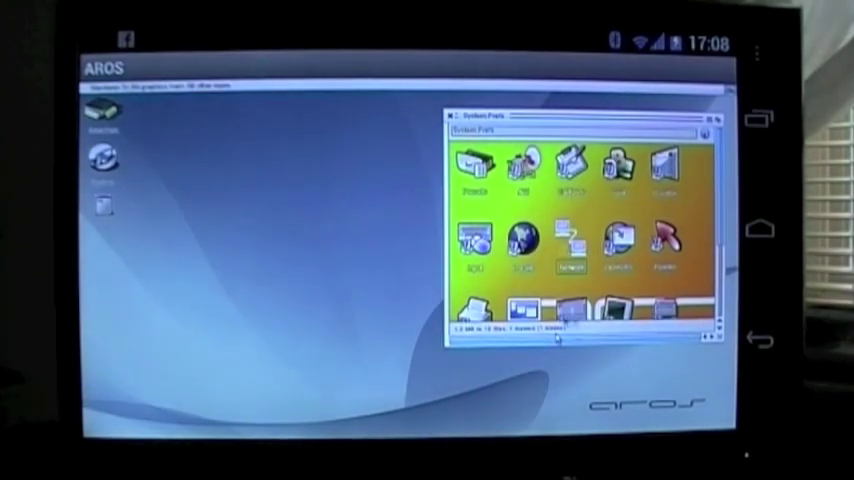
Open and cancel IControl preferences, then move System Prefs toward the centre
{"action": "double_click", "coordinate": [557, 320]}
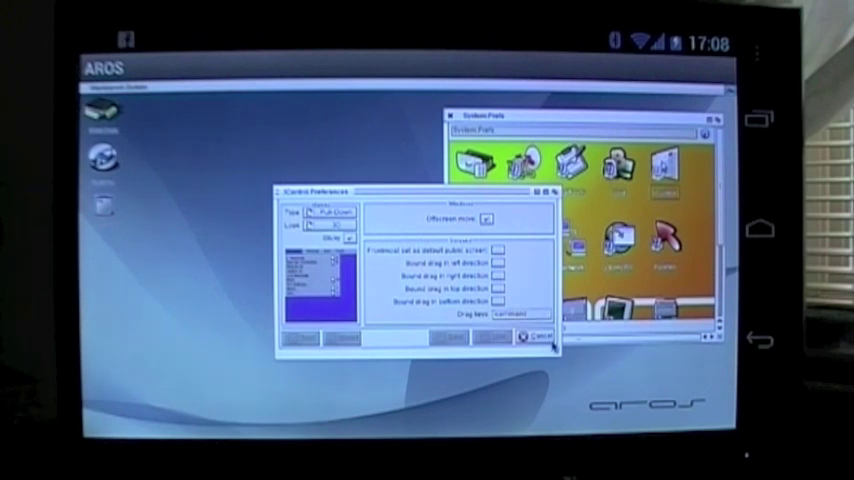
{"action": "left_click", "coordinate": [540, 338]}
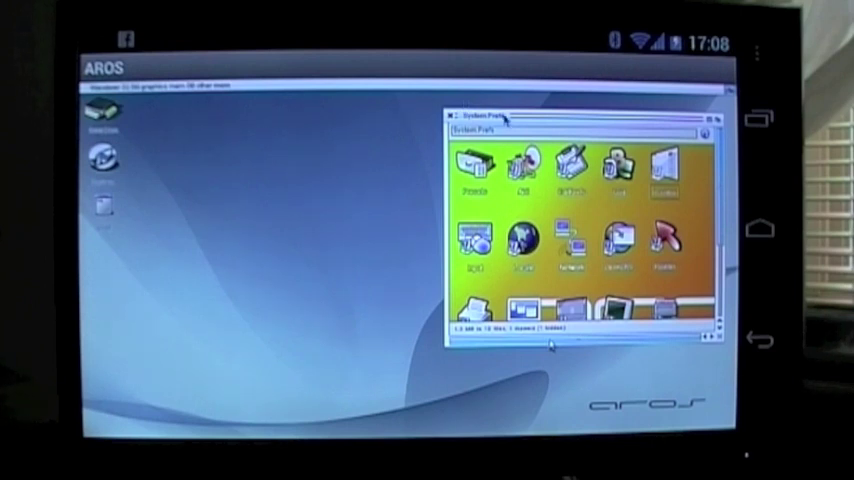
{"action": "left_click_drag", "start_coordinate": [505, 120], "coordinate": [395, 122]}
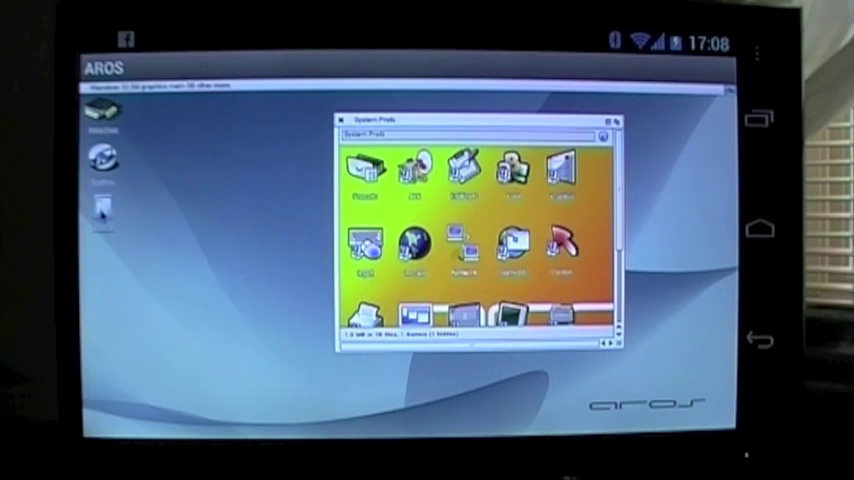
Open the System drawer on the System drive and launch a Shell
{"action": "double_click", "coordinate": [102, 108]}
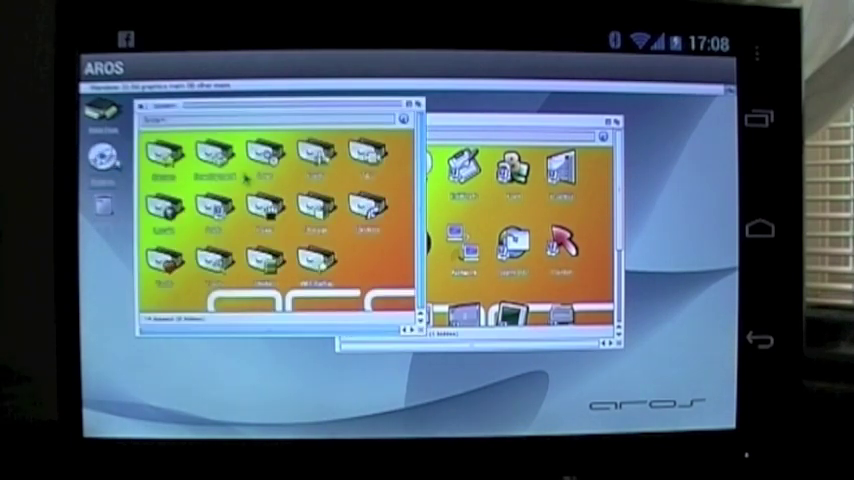
{"action": "double_click", "coordinate": [246, 151]}
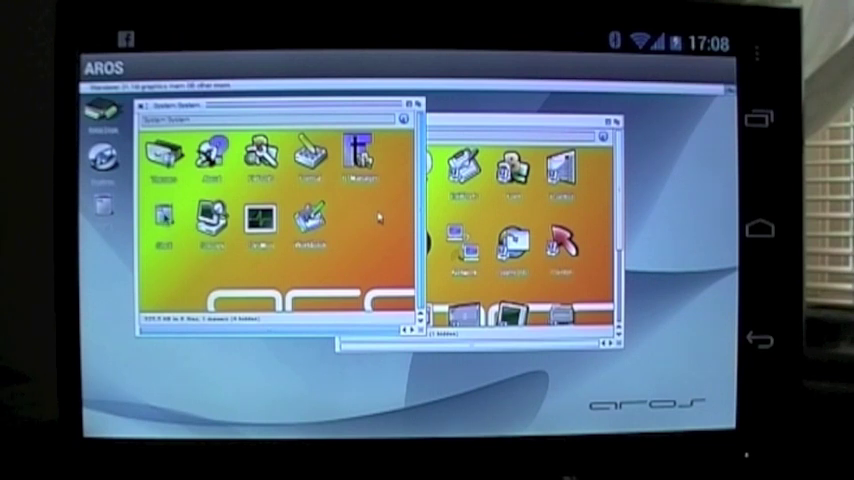
{"action": "double_click", "coordinate": [103, 160]}
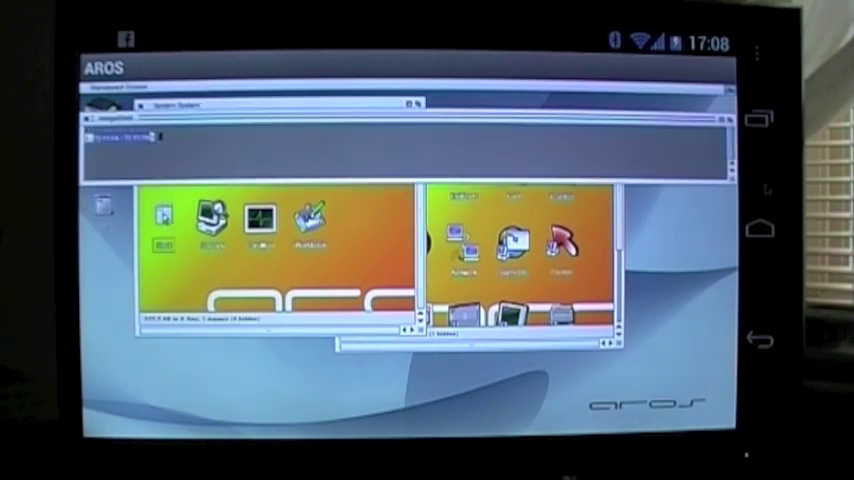
Make the shell taller, run a directory listing, then close the shell
{"action": "left_click_drag", "start_coordinate": [733, 178], "coordinate": [605, 368]}
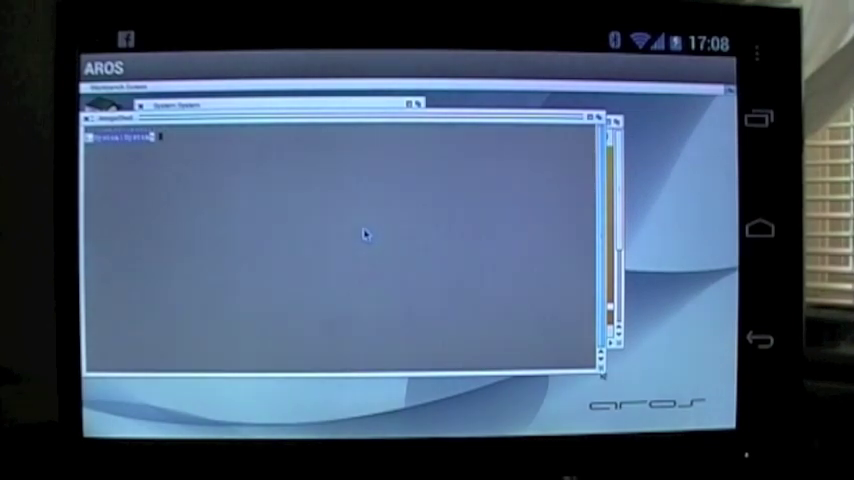
{"action": "type", "text": "d"}
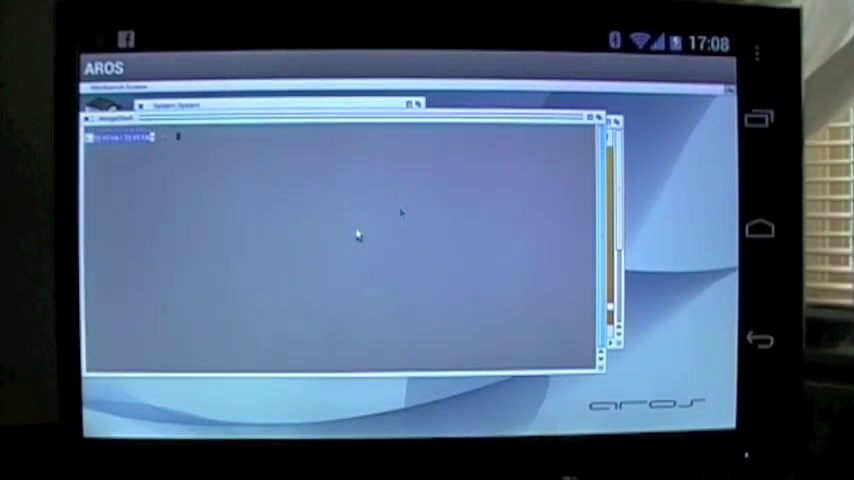
{"action": "key", "text": "Return"}
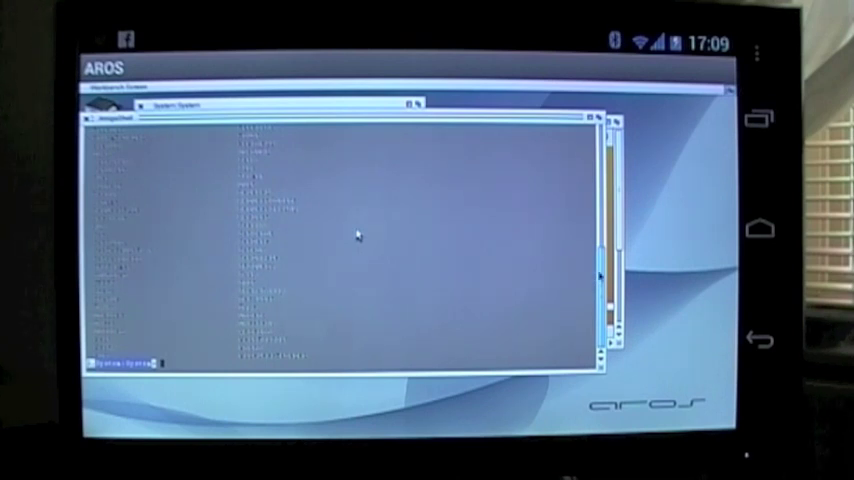
{"action": "scroll", "coordinate": [357, 236], "scroll_direction": "up", "scroll_amount": 5}
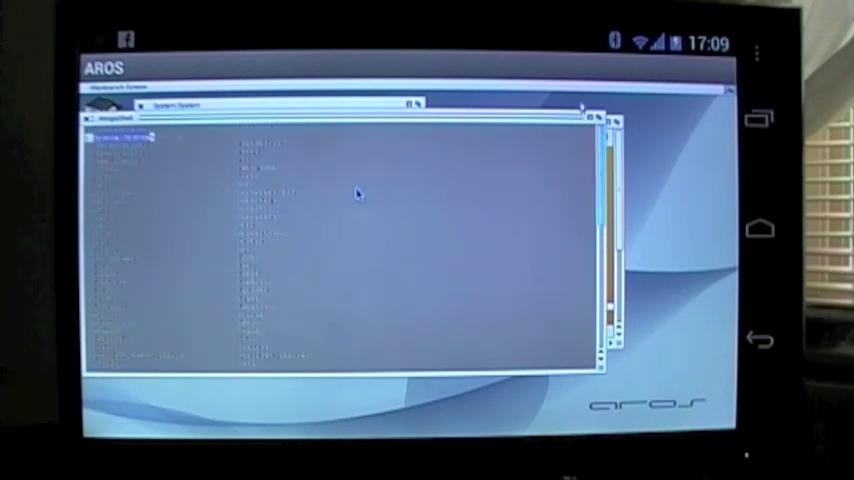
{"action": "left_click", "coordinate": [88, 118]}
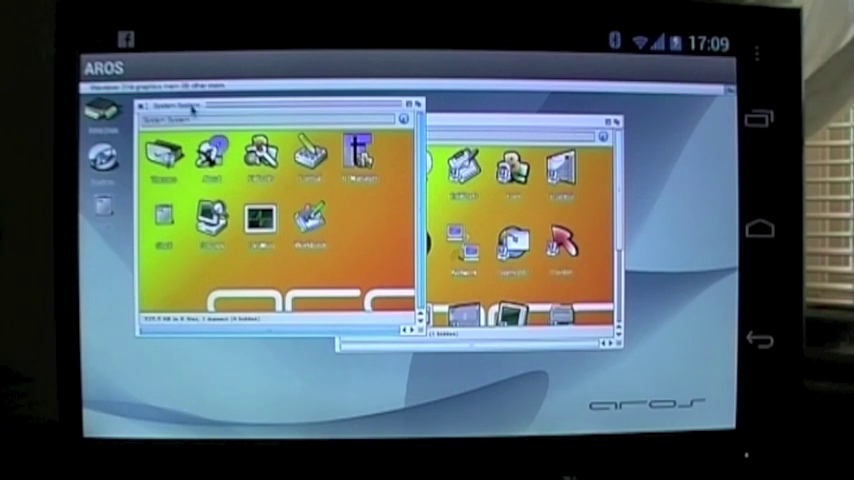
Move the System drawer window down-right and open About AROS from its About icon
{"action": "left_click_drag", "start_coordinate": [190, 107], "coordinate": [252, 185]}
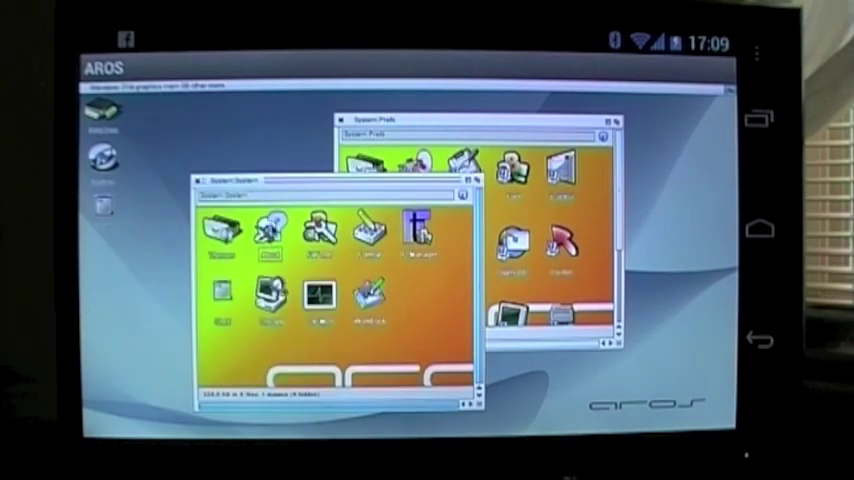
{"action": "double_click", "coordinate": [268, 230]}
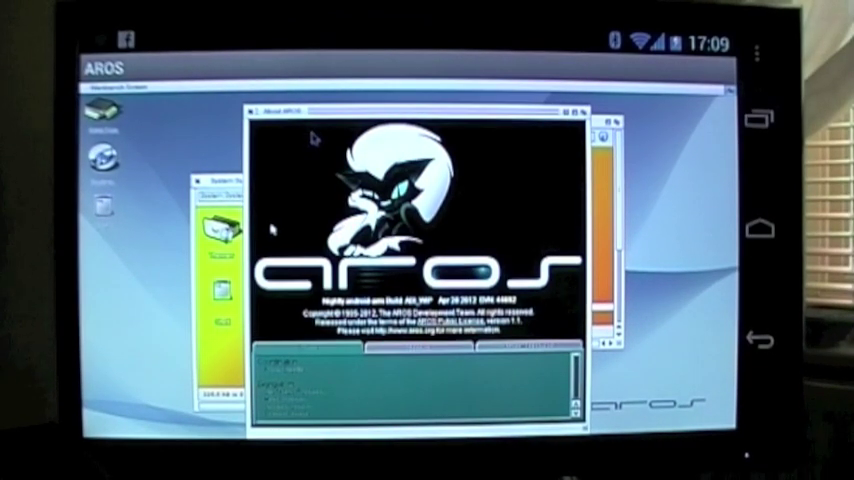